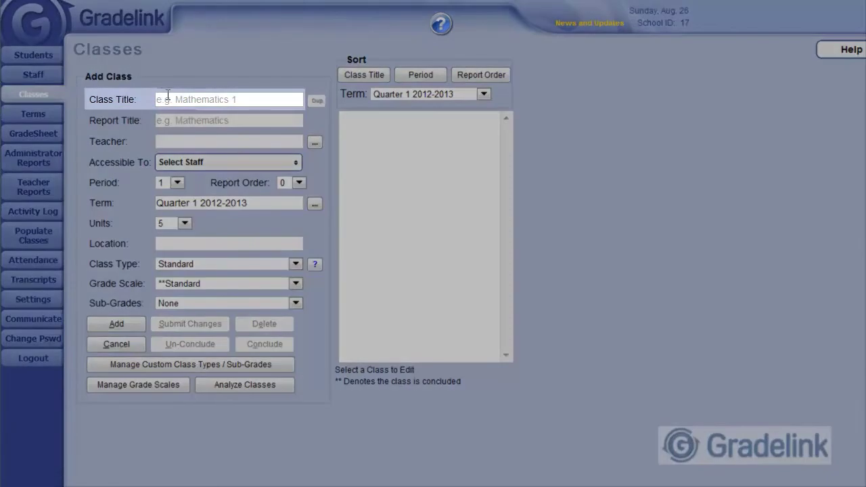
- Enter 'Reading 1' as the class title and trim the report title to 'Reading'
{"action": "left_click", "coordinate": [168, 96]}
{"action": "type", "text": "Reading 1"}
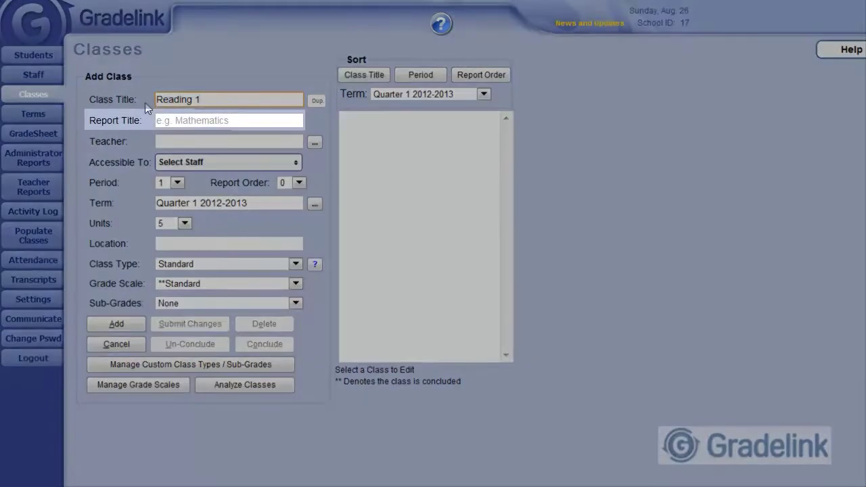
{"action": "key", "text": "Tab"}
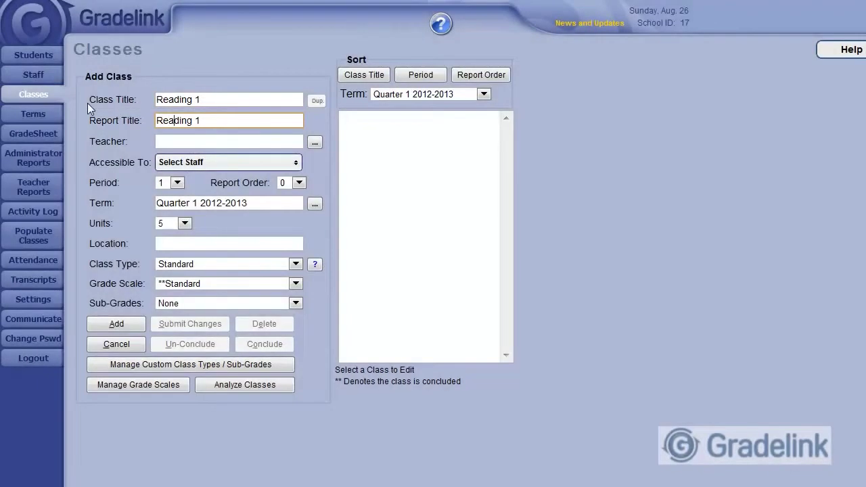
{"action": "key", "text": "BackSpace"}
{"action": "key", "text": "BackSpace"}
- Assign Reading 1's teacher from the staff list and grant two other staff members access
{"action": "left_click", "coordinate": [197, 139]}
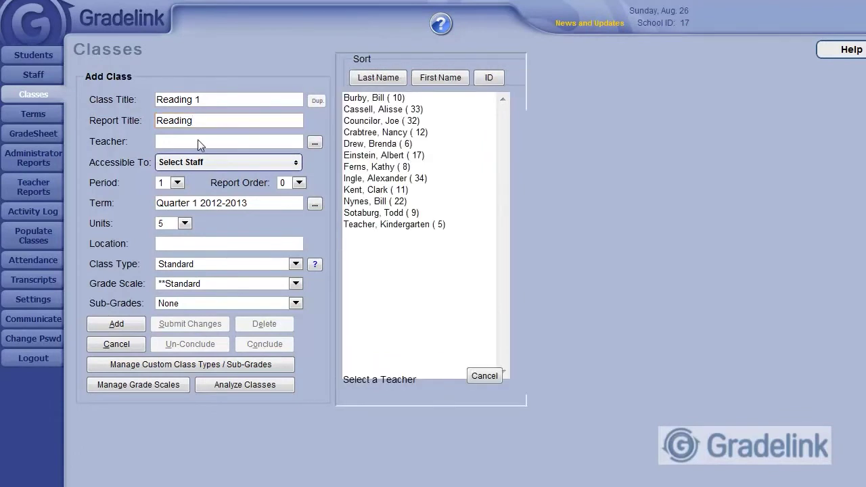
{"action": "left_click", "coordinate": [377, 144]}
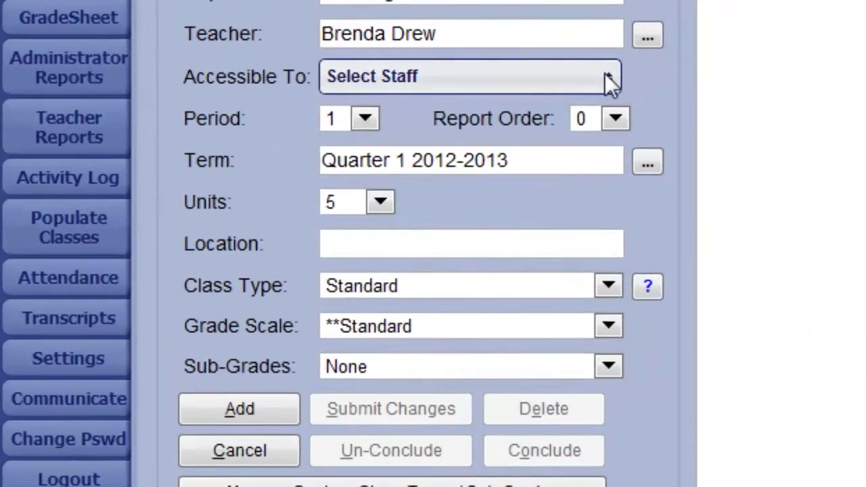
{"action": "left_click", "coordinate": [607, 76]}
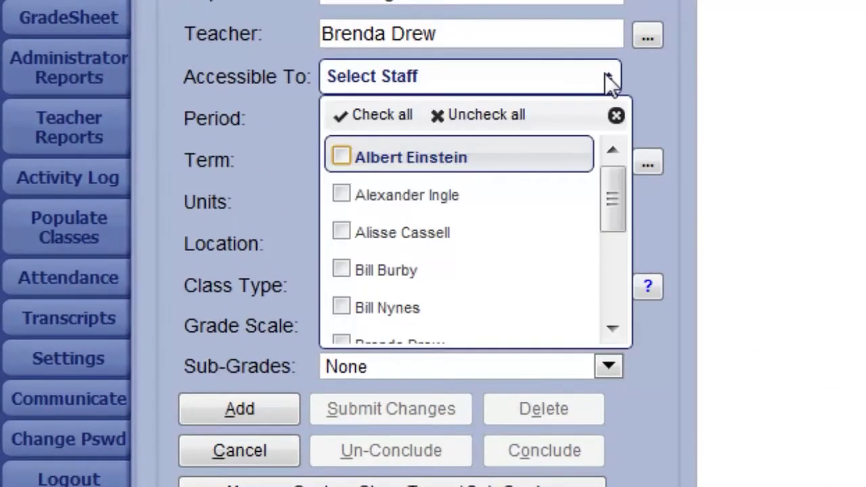
{"action": "left_click", "coordinate": [389, 156]}
{"action": "left_click", "coordinate": [400, 269]}
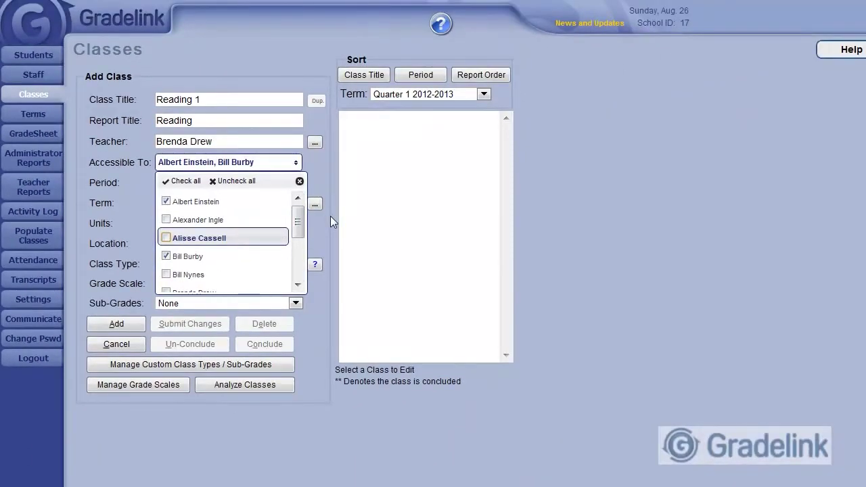
{"action": "left_click", "coordinate": [331, 218]}
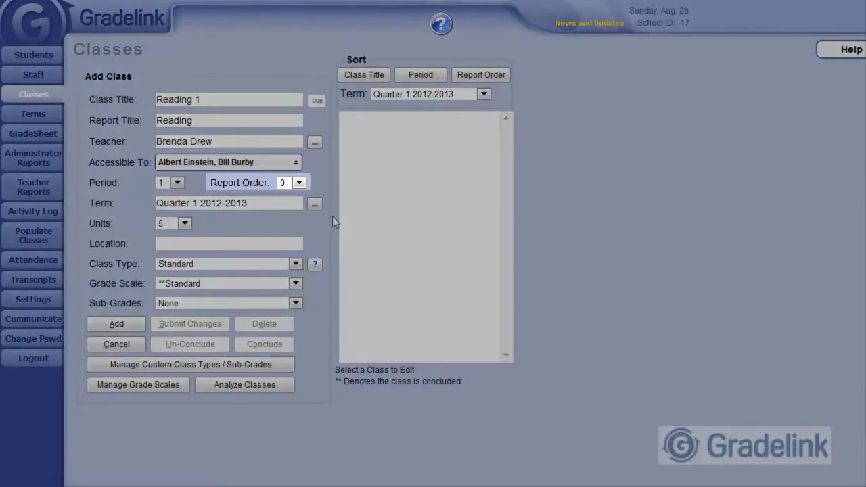
- Choose 2 as the Reading 1 class's report order
{"action": "left_click", "coordinate": [292, 186]}
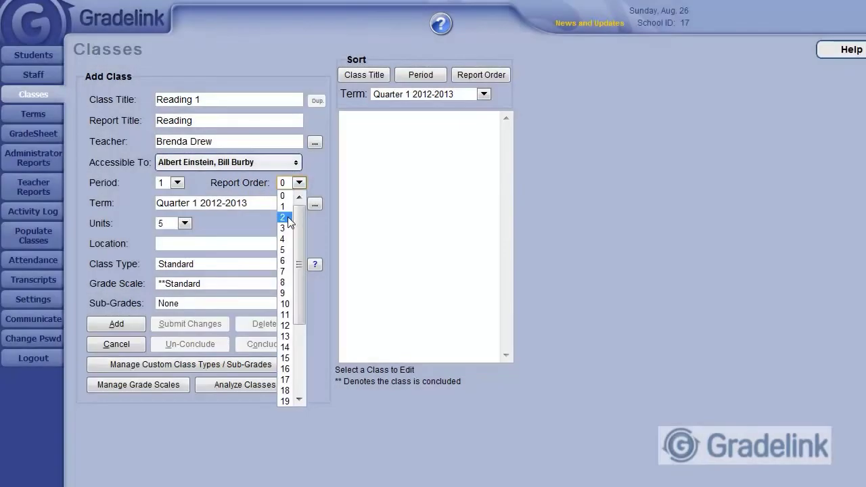
{"action": "left_click", "coordinate": [288, 217]}
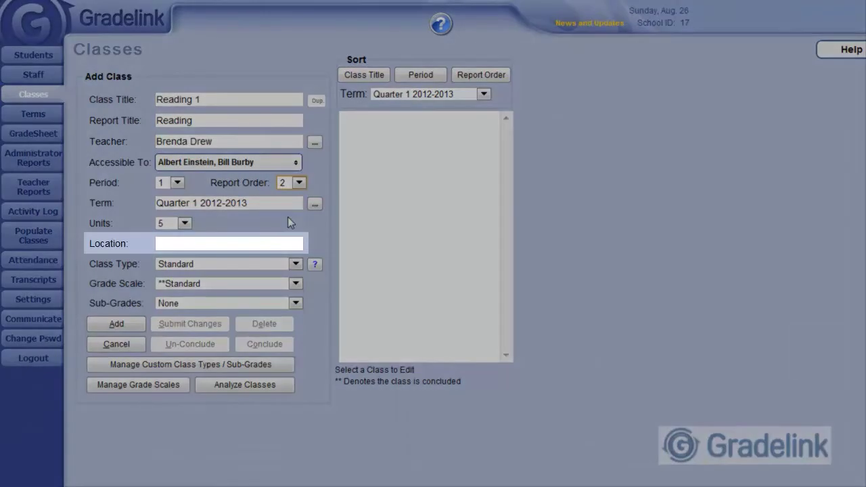
- Enter Room #102 as the Reading 1 class location
{"action": "left_click", "coordinate": [196, 241]}
{"action": "type", "text": "Ro"}
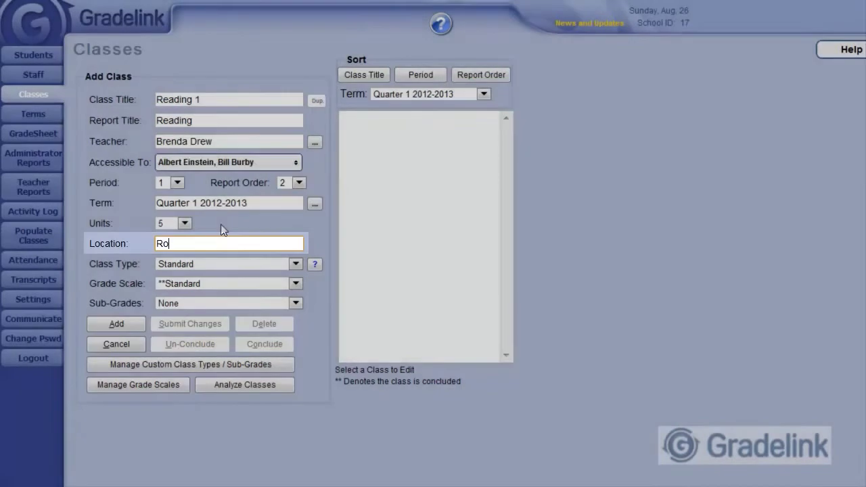
{"action": "type", "text": "om #102"}
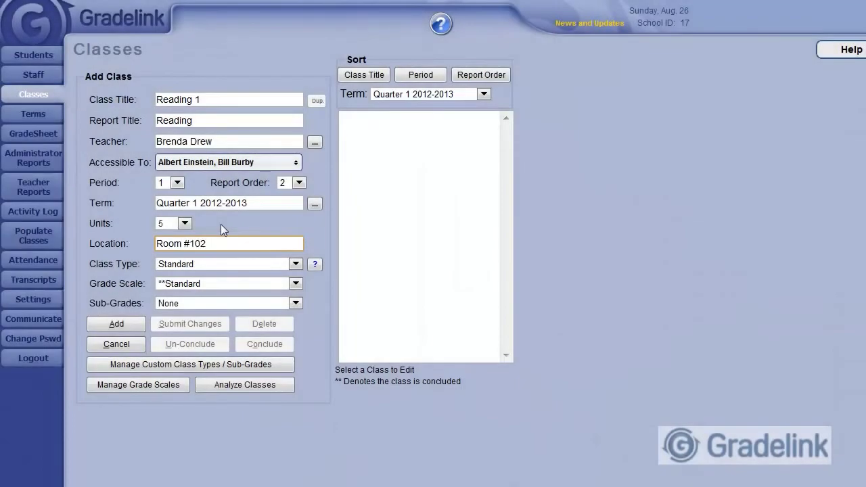
{"action": "left_click", "coordinate": [320, 239]}
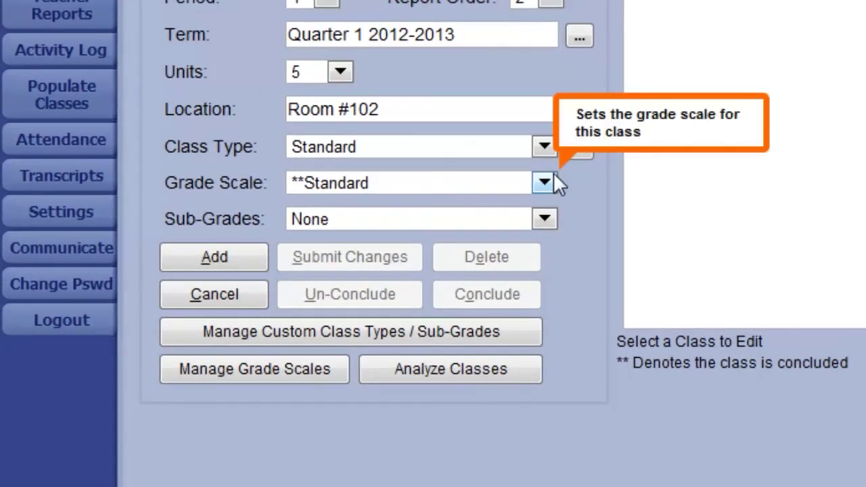
- Change Reading 1's grade scale from Standard to Primary
{"action": "left_click", "coordinate": [555, 183]}
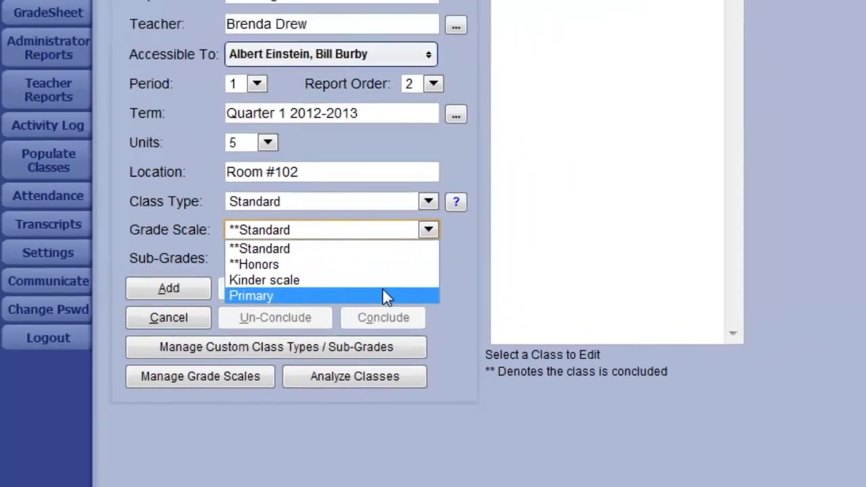
{"action": "left_click", "coordinate": [491, 268]}
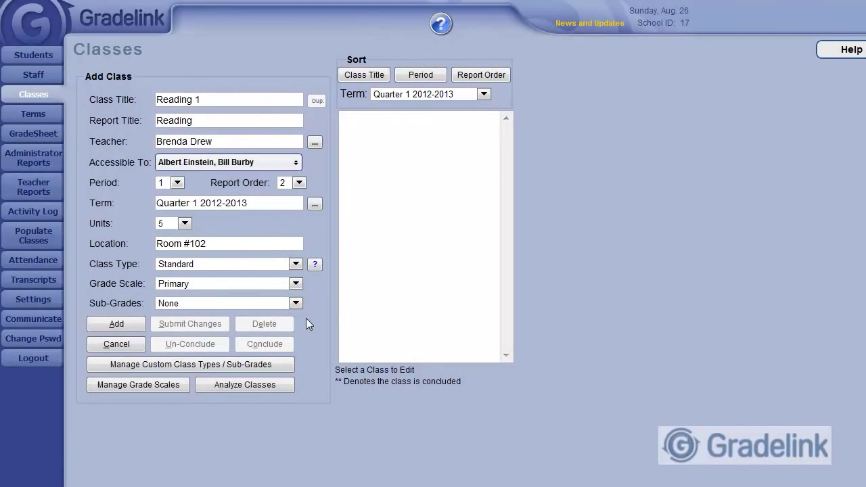
- Add Reading 1 to Quarter 1 2012-2013 and reload Reading 1 (1) for editing
{"action": "left_click", "coordinate": [116, 324]}
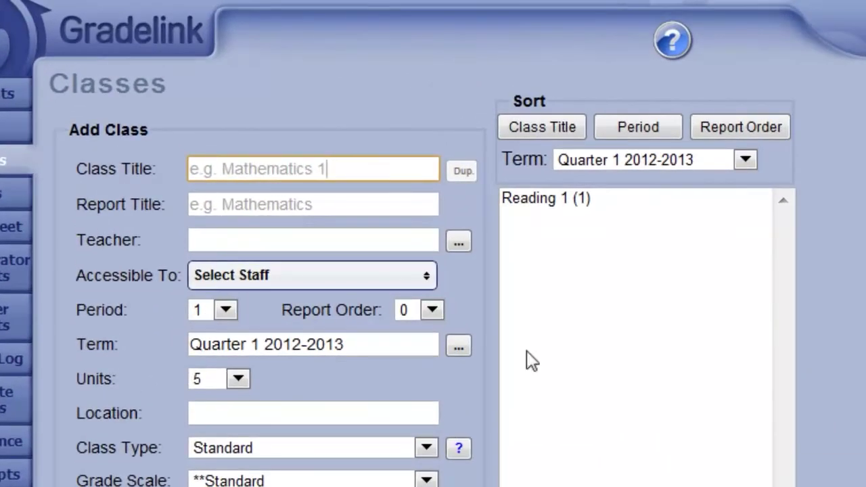
{"action": "left_click", "coordinate": [611, 214]}
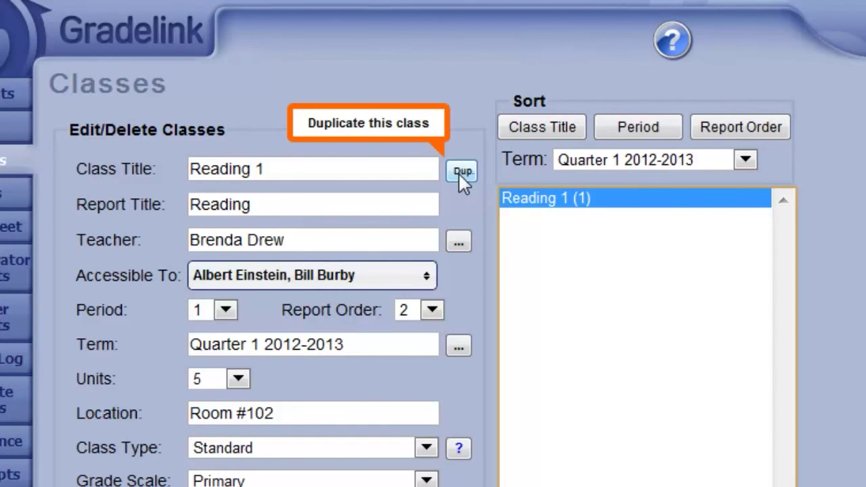
- Duplicate Reading 1 as Reading 2, assign it a different teacher, and submit
{"action": "left_click", "coordinate": [461, 172]}
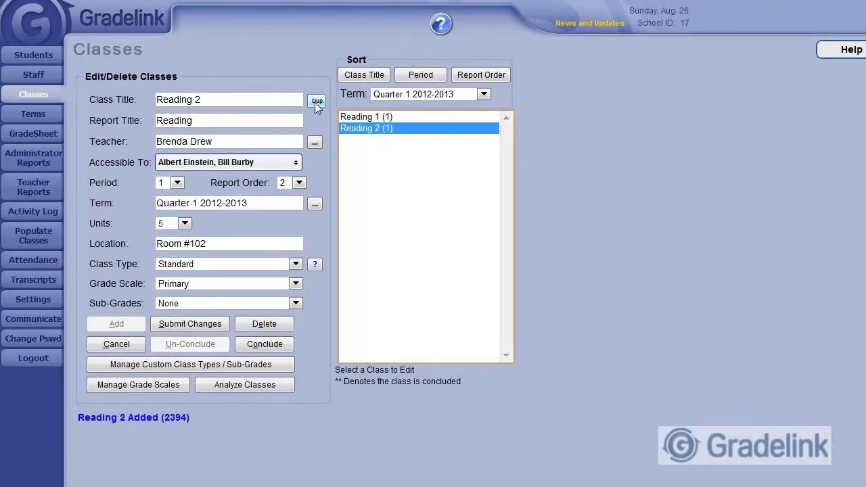
{"action": "left_click", "coordinate": [282, 141]}
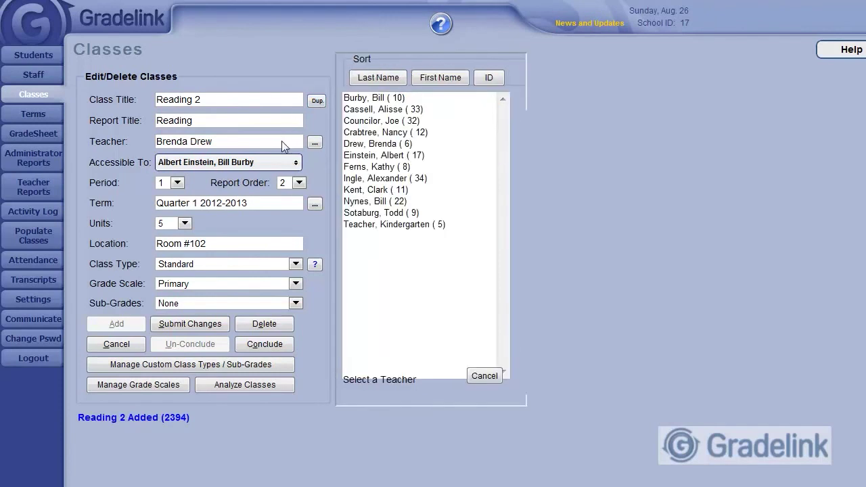
{"action": "left_click", "coordinate": [360, 135]}
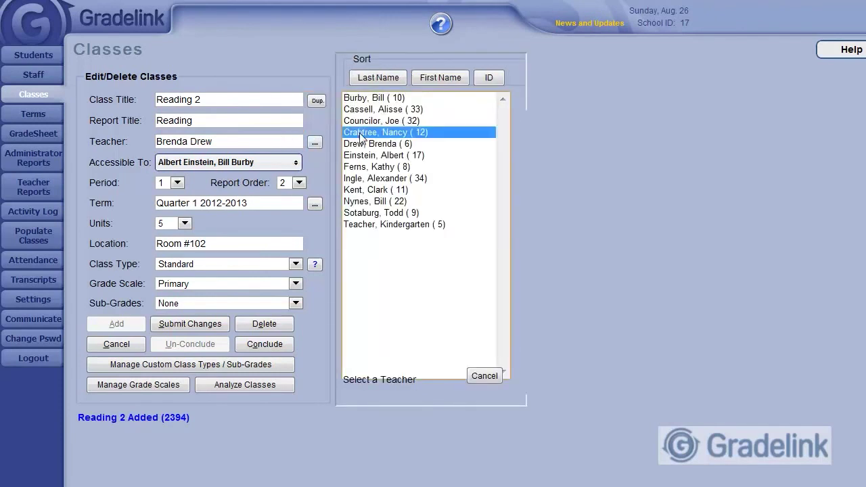
{"action": "left_click", "coordinate": [217, 324]}
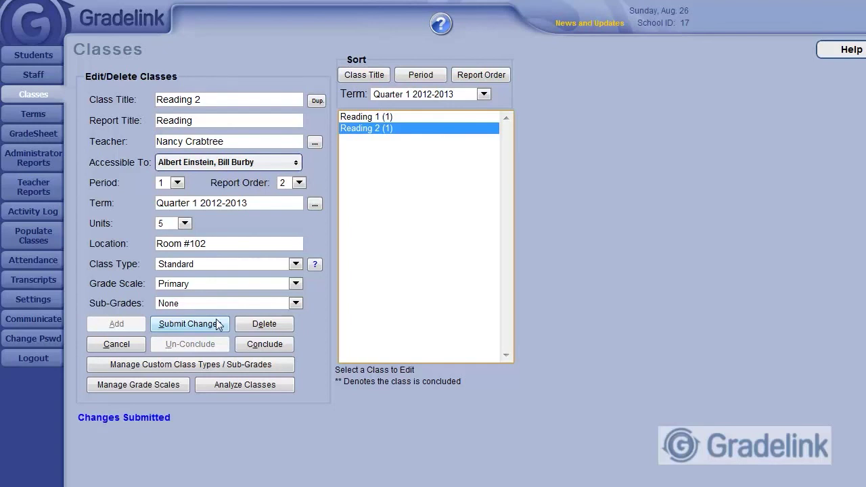
- Duplicate into Reading 3 and 4, give Reading 4 the Standard grade scale, then duplicate Reading 5
{"action": "left_click", "coordinate": [316, 101]}
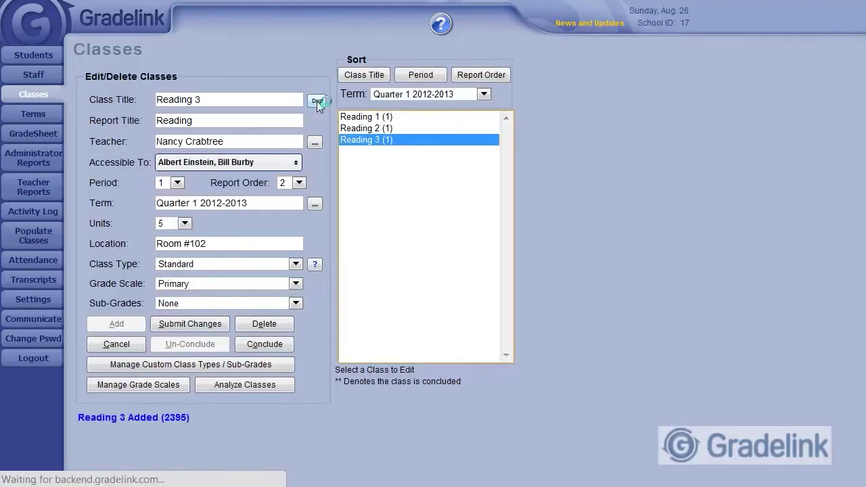
{"action": "left_click", "coordinate": [317, 100]}
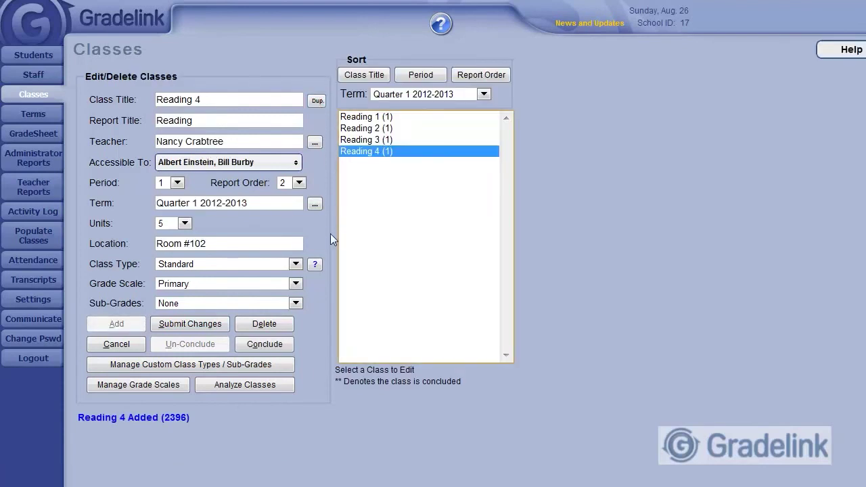
{"action": "left_click", "coordinate": [296, 284]}
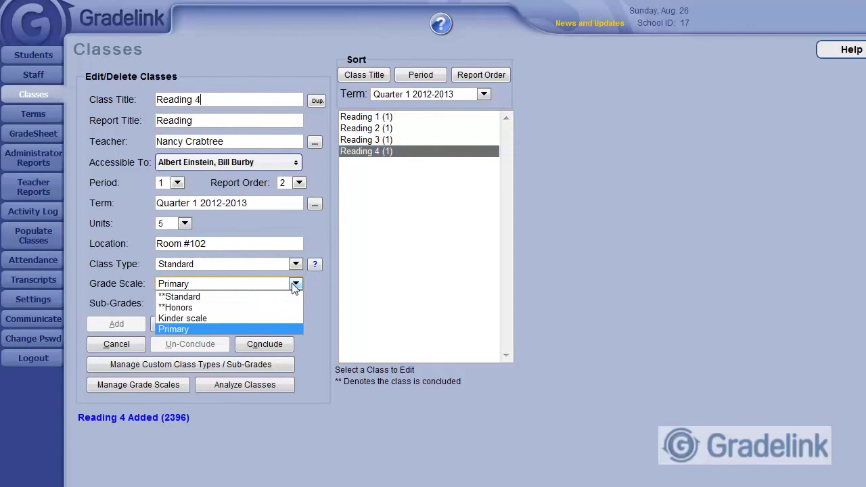
{"action": "left_click", "coordinate": [283, 293]}
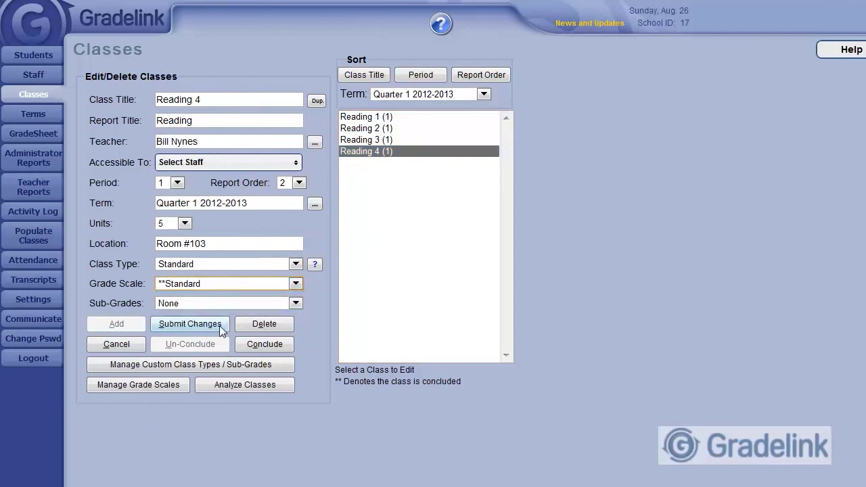
{"action": "left_click", "coordinate": [221, 326]}
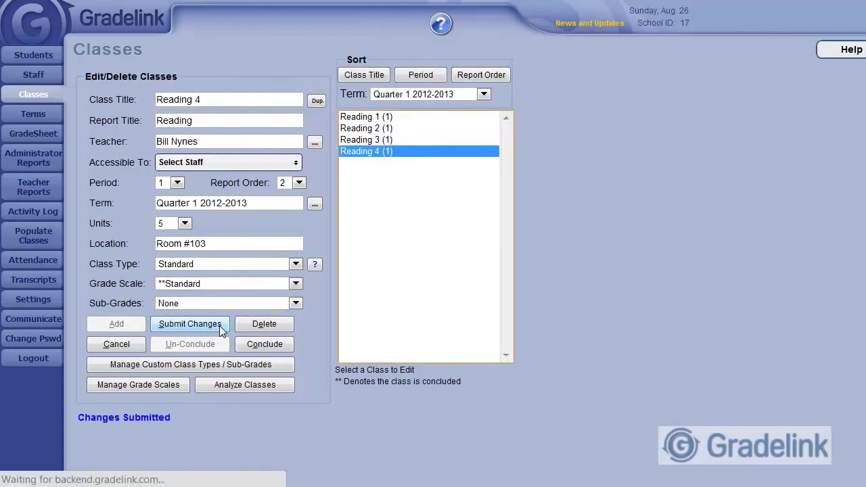
{"action": "left_click", "coordinate": [312, 101]}
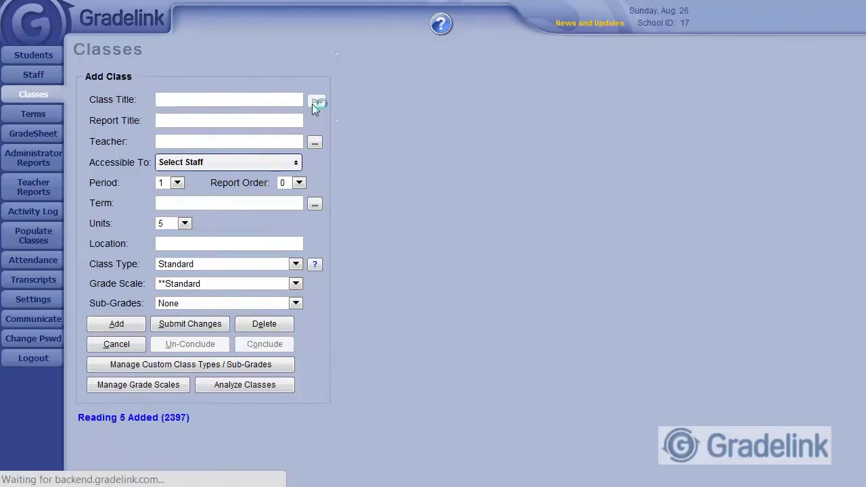